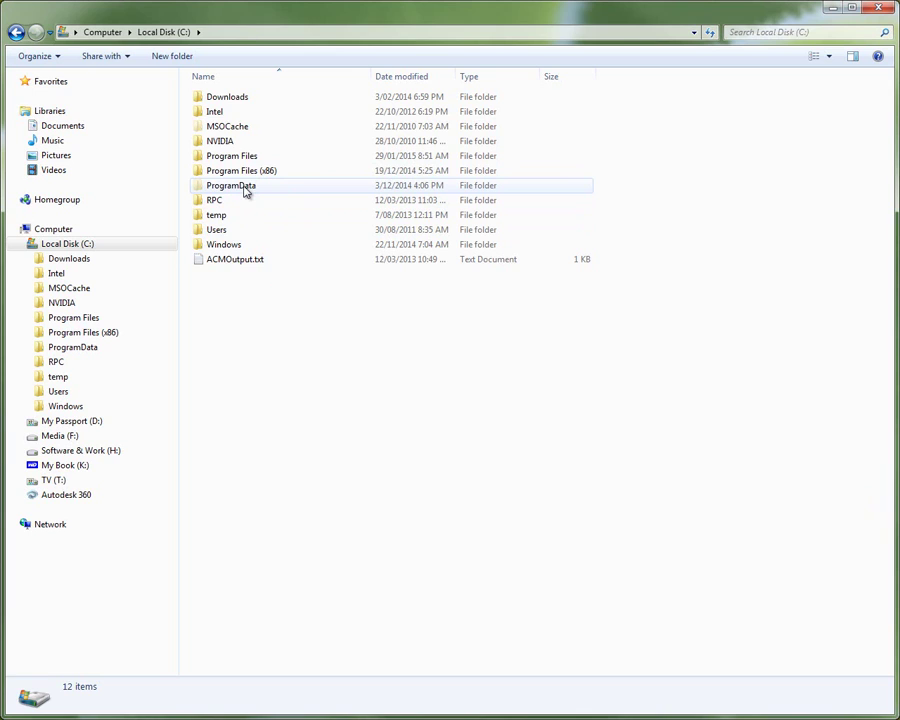
- Open the Xrev folder inside ProgramData on drive C and select the Xrev.sdf database file
double_click(245, 188)
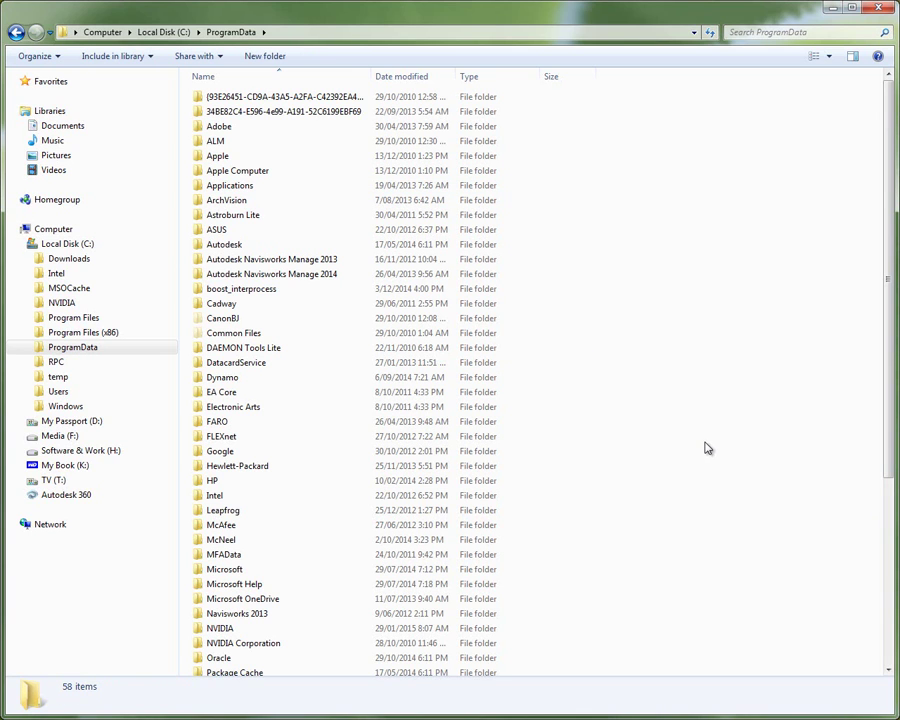
scroll(693, 440, "down", 6)
left_click(188, 626)
double_click(188, 626)
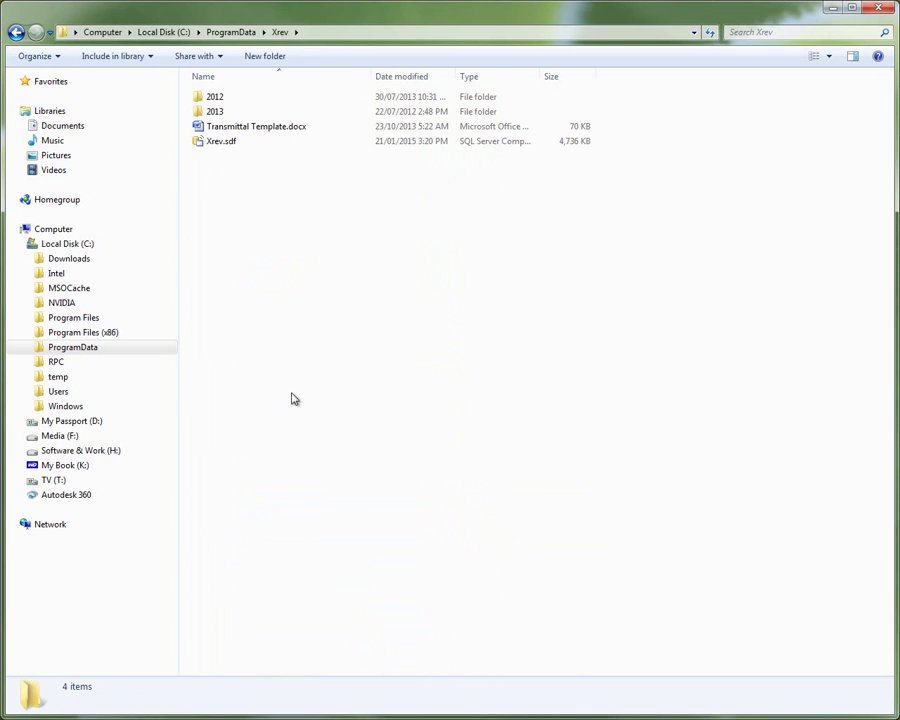
left_click(223, 149)
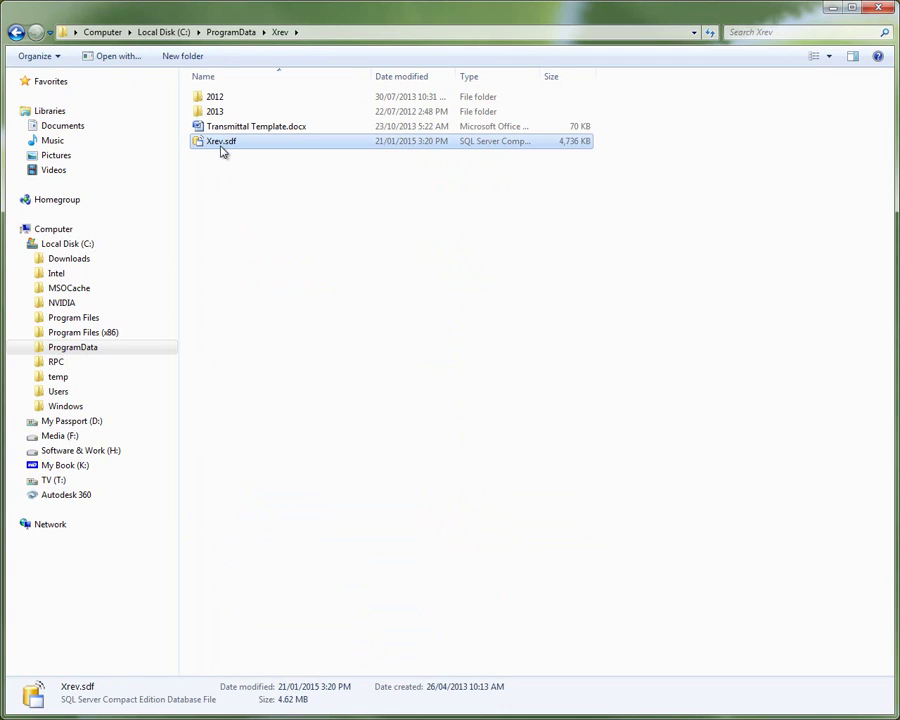
- Go to the %ProgramData% path, open its Xrev folder and select the Xrev.sdf file
left_click(338, 33)
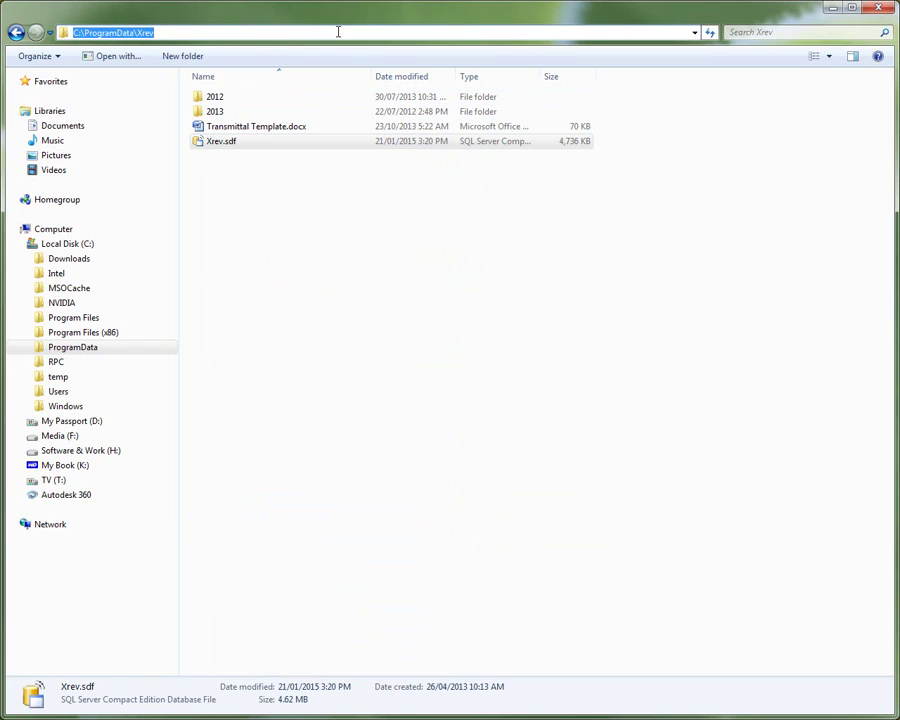
type("%")
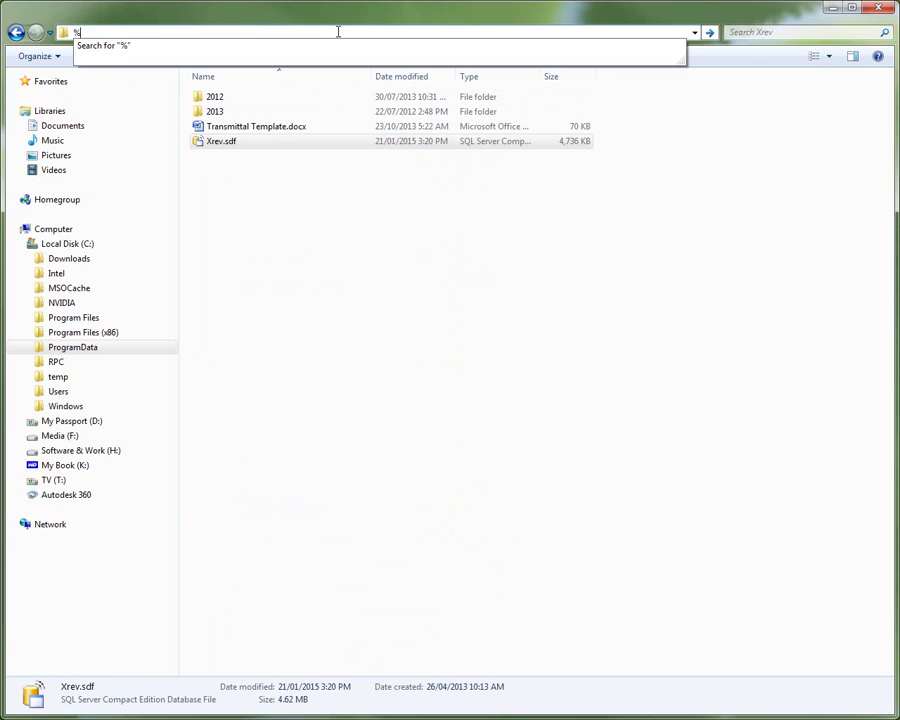
type("ProgramData")
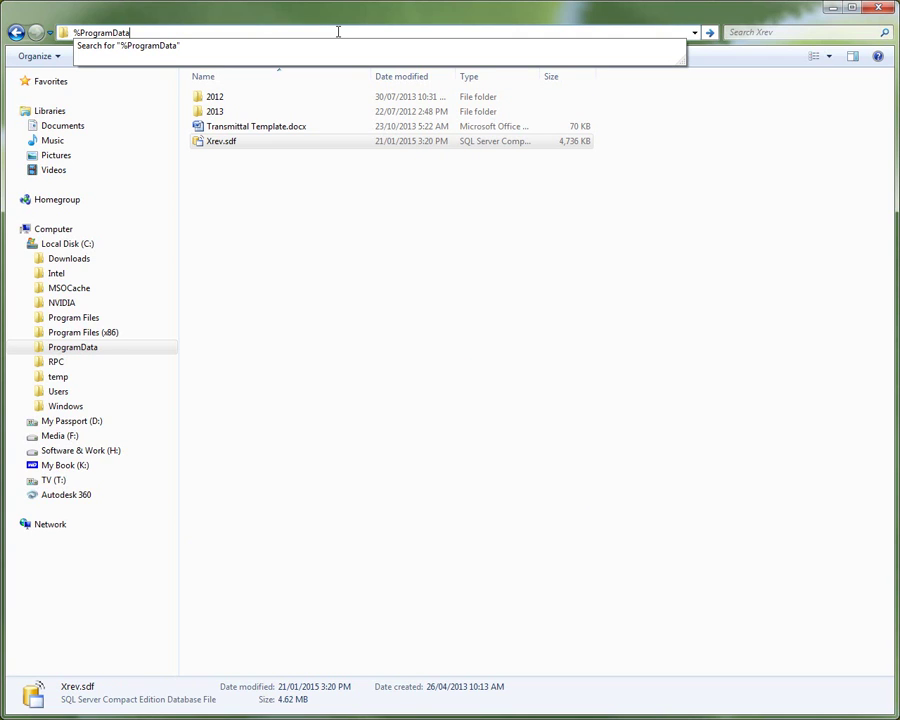
type("%")
key("Return")
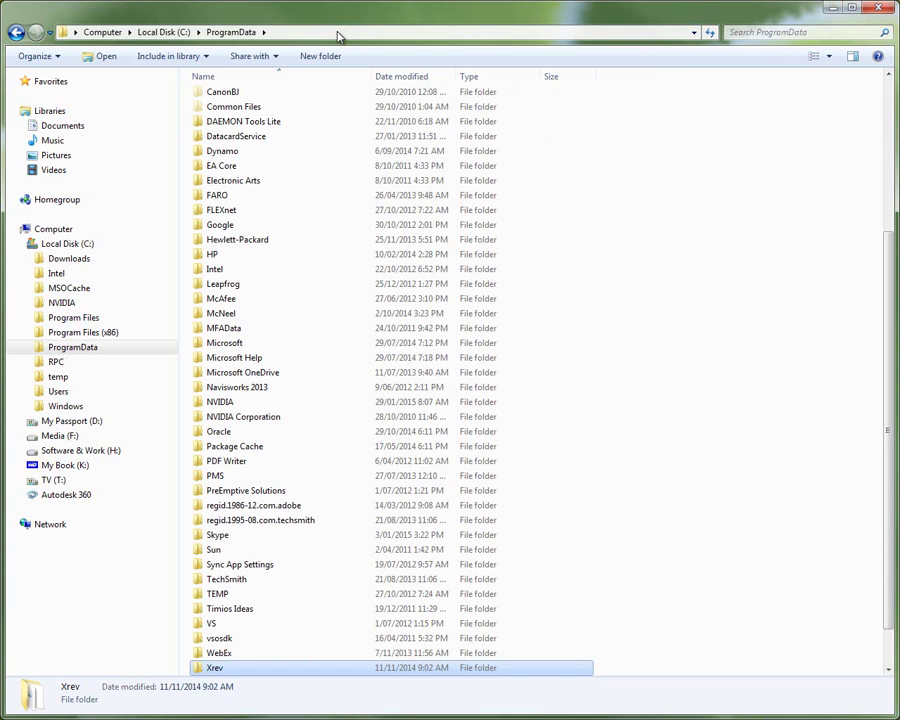
double_click(252, 668)
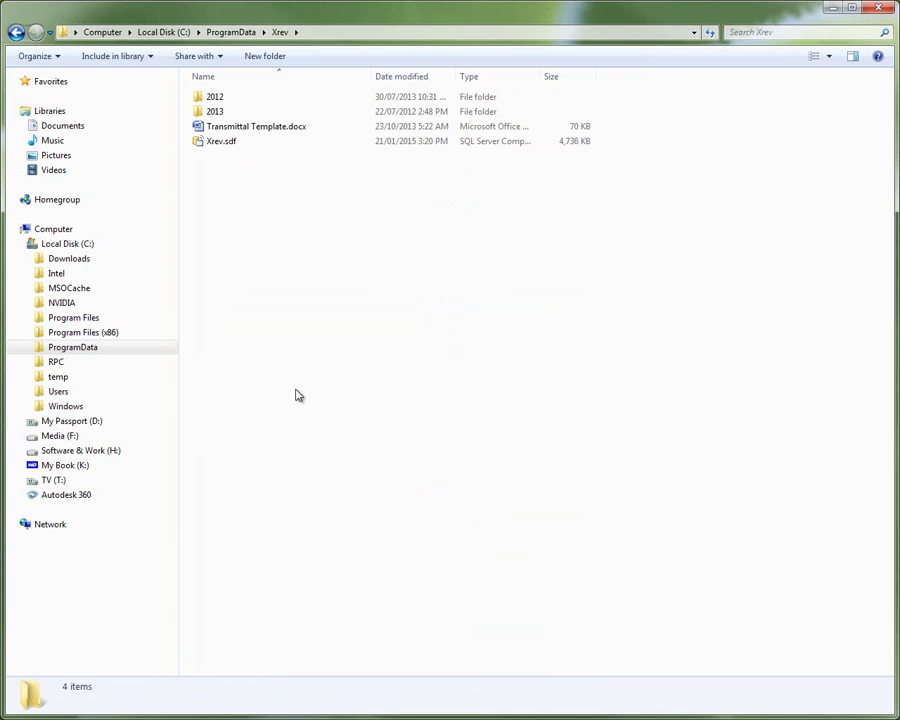
left_click(266, 146)
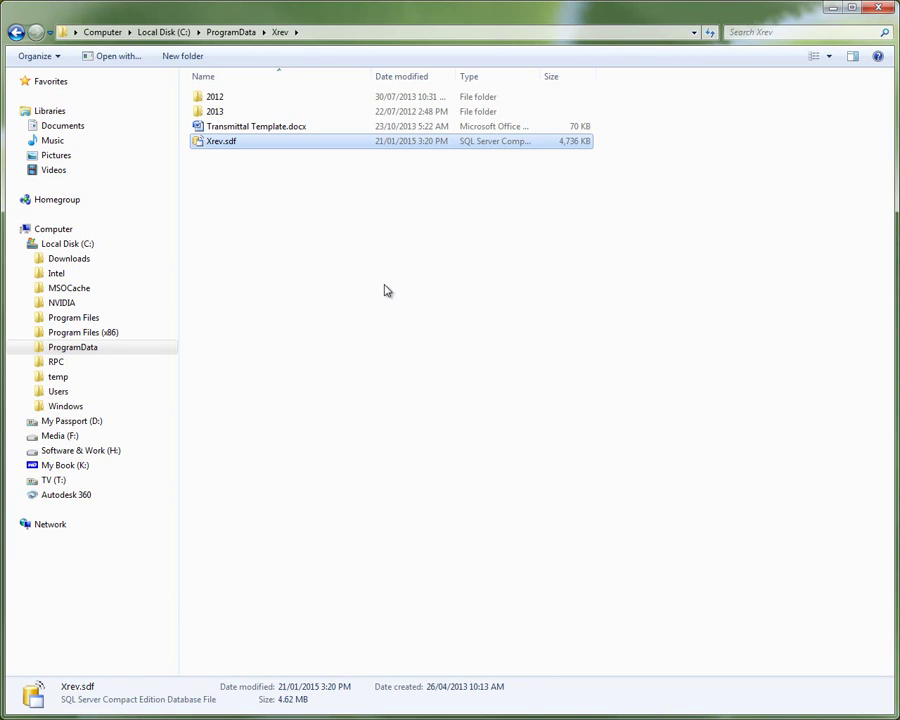
left_click(246, 165)
left_click(237, 144)
left_click(252, 172)
left_click(236, 145)
left_click(313, 286)
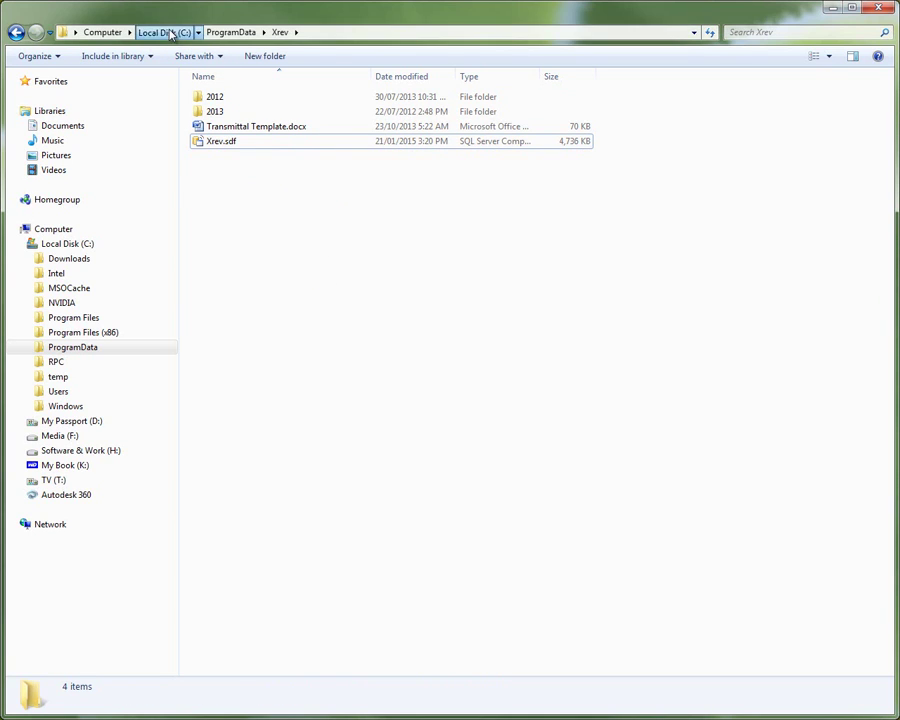
- Open the Xrev 2015 folder inside Program Files on drive C
left_click(165, 32)
double_click(249, 158)
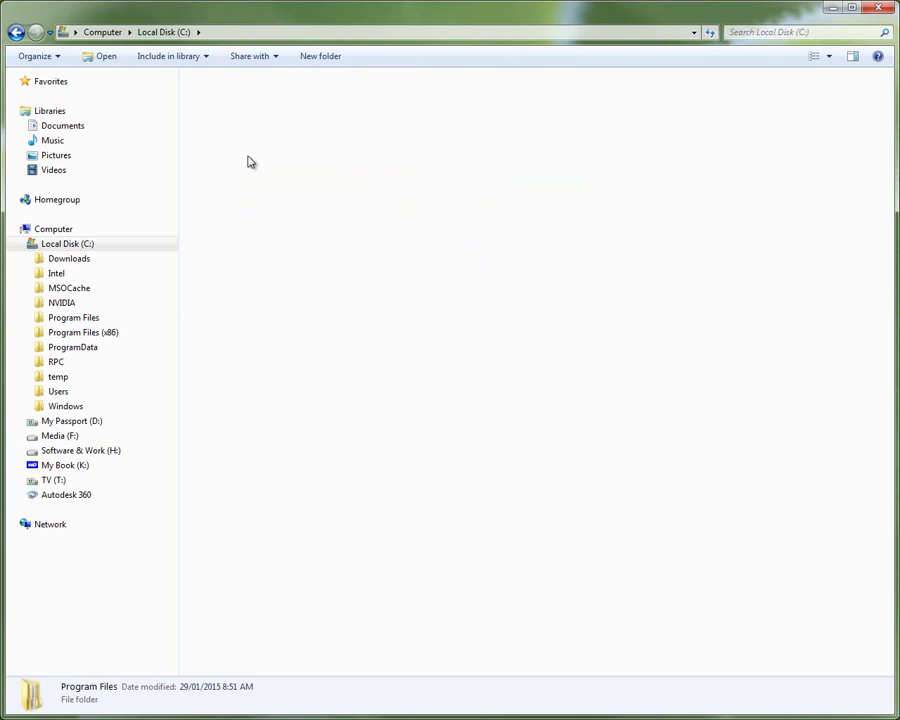
scroll(400, 520, "down", 5)
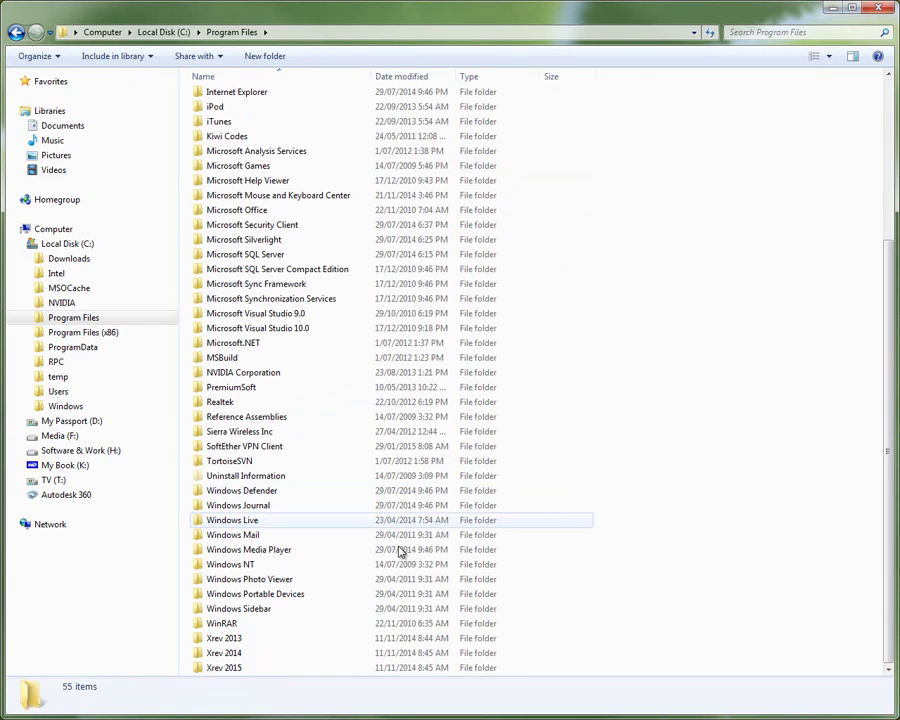
double_click(224, 668)
- Open the XrevWin.exe.config file of Xrev 2015 in Notepad++
scroll(755, 490, "down", 13)
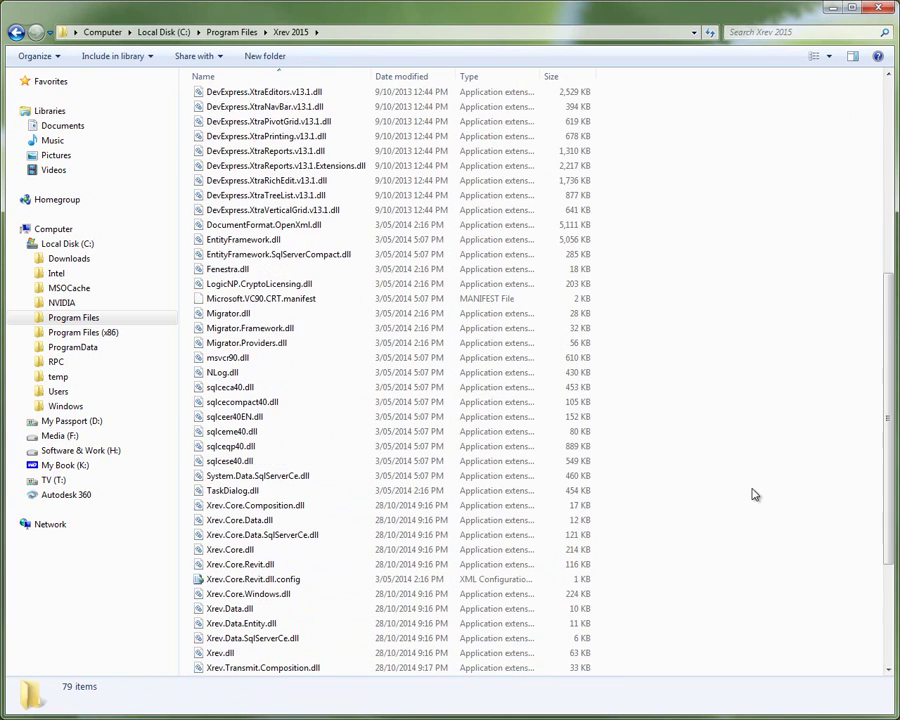
left_click(240, 668)
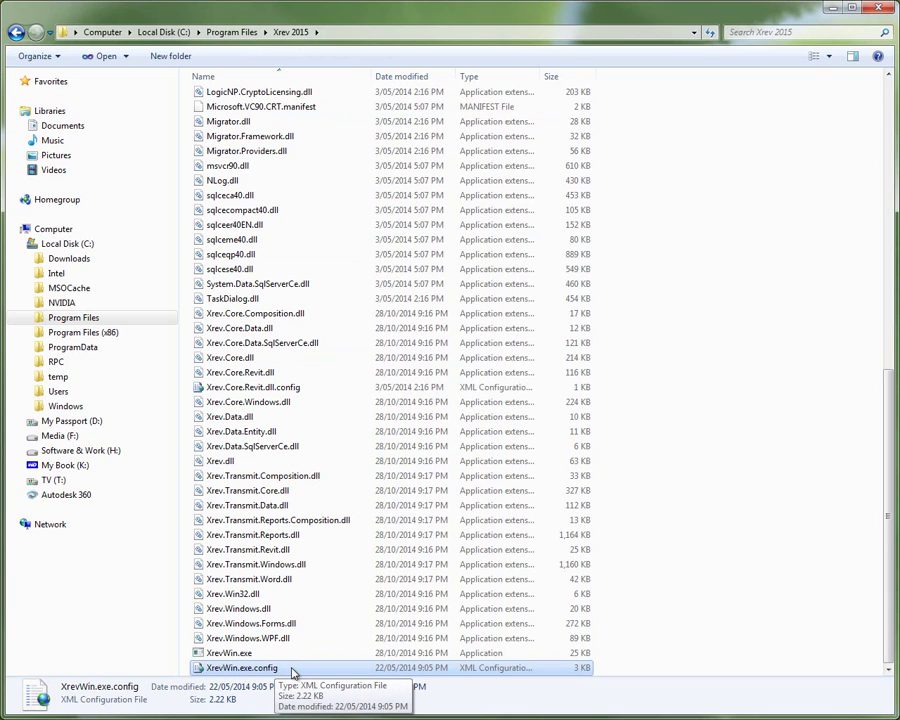
right_click(280, 672)
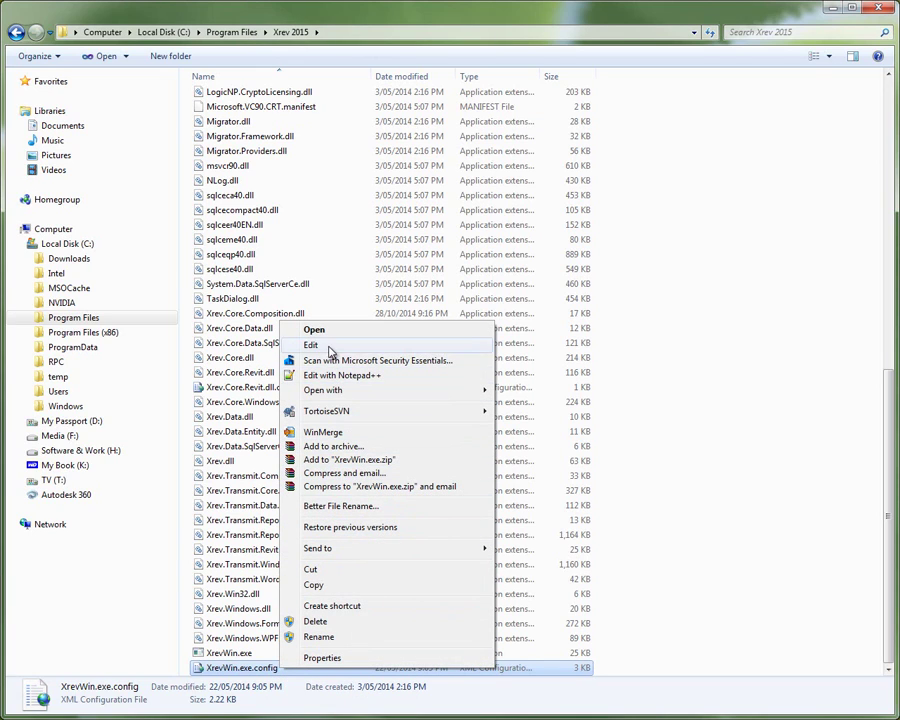
left_click(379, 377)
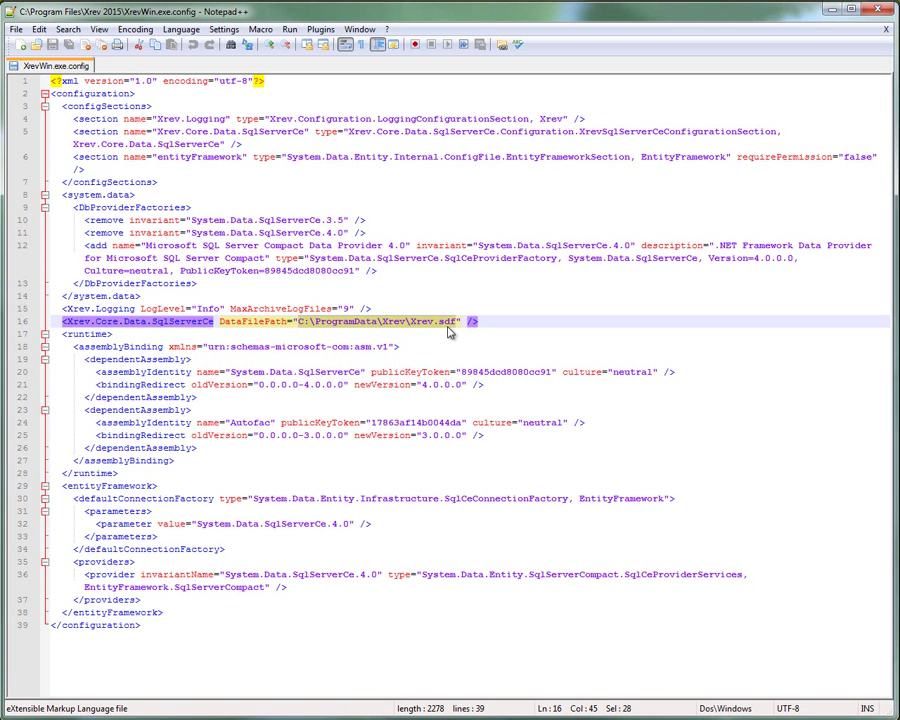
- Examine the folder and file name parts of the DataFilePath value in the Xrev.Core.Data.SqlServerCe line
left_click(446, 322)
key("Right")
key("Right")
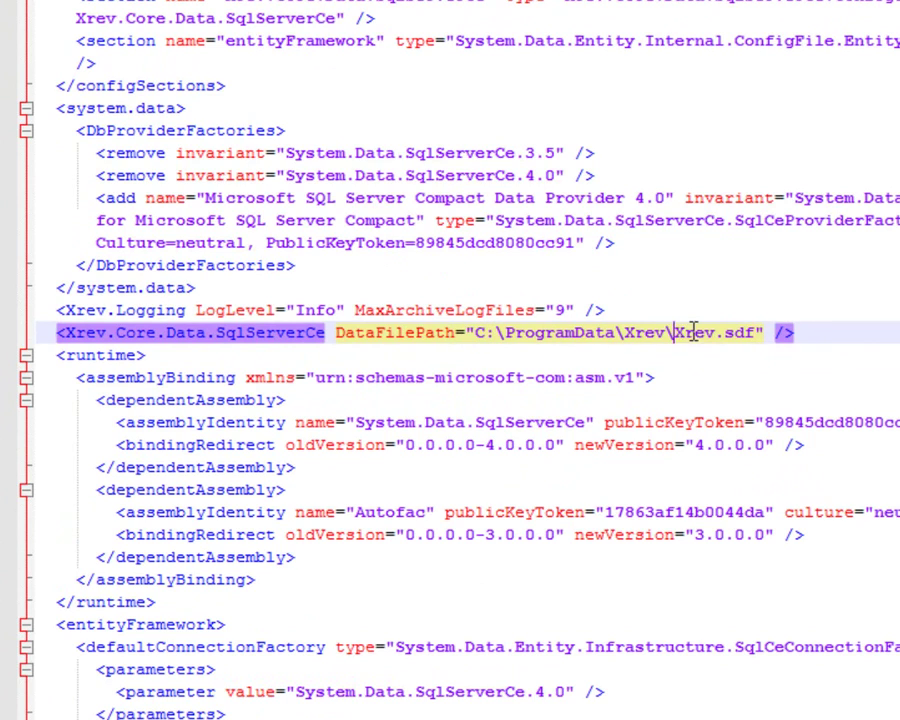
left_click_drag(677, 334, 754, 332)
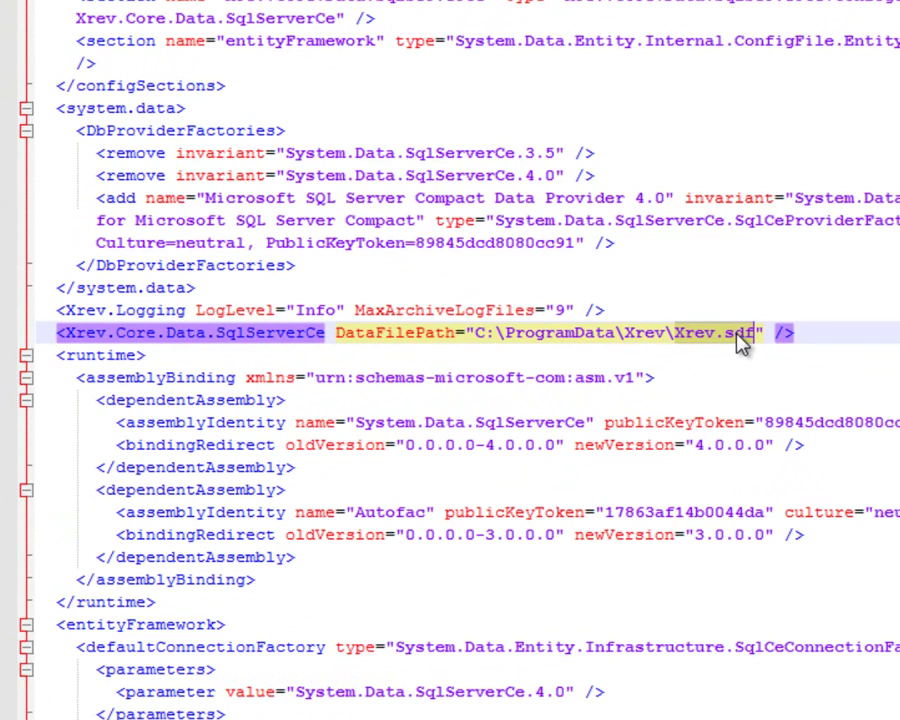
left_click(710, 338)
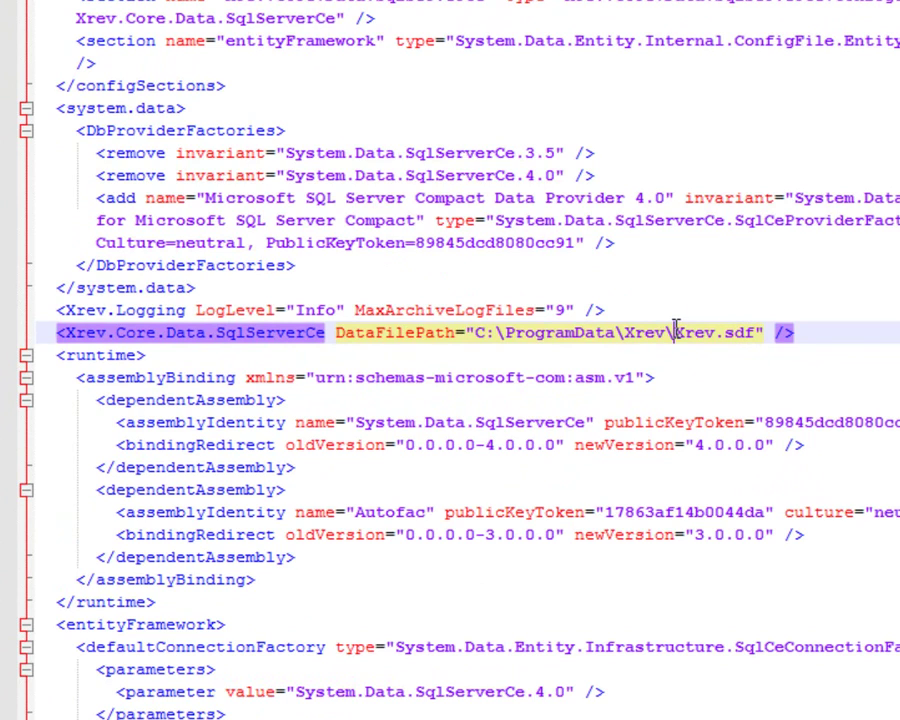
left_click_drag(478, 335, 676, 337)
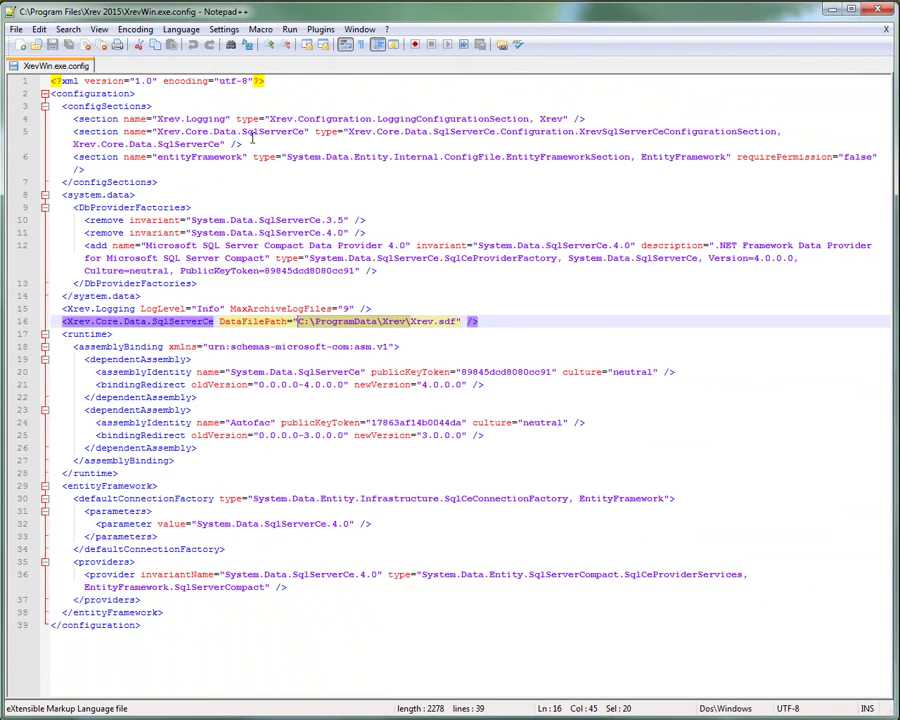
- Leave the config file without editing it and return to the Xrev 2015 folder in Windows Explorer
left_click(16, 29)
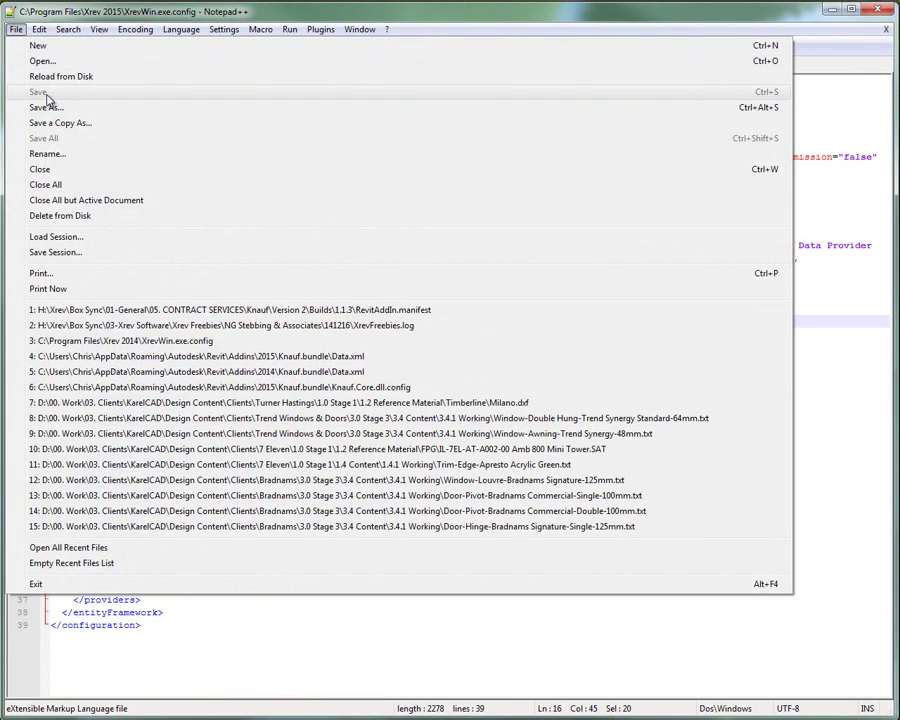
left_click(871, 196)
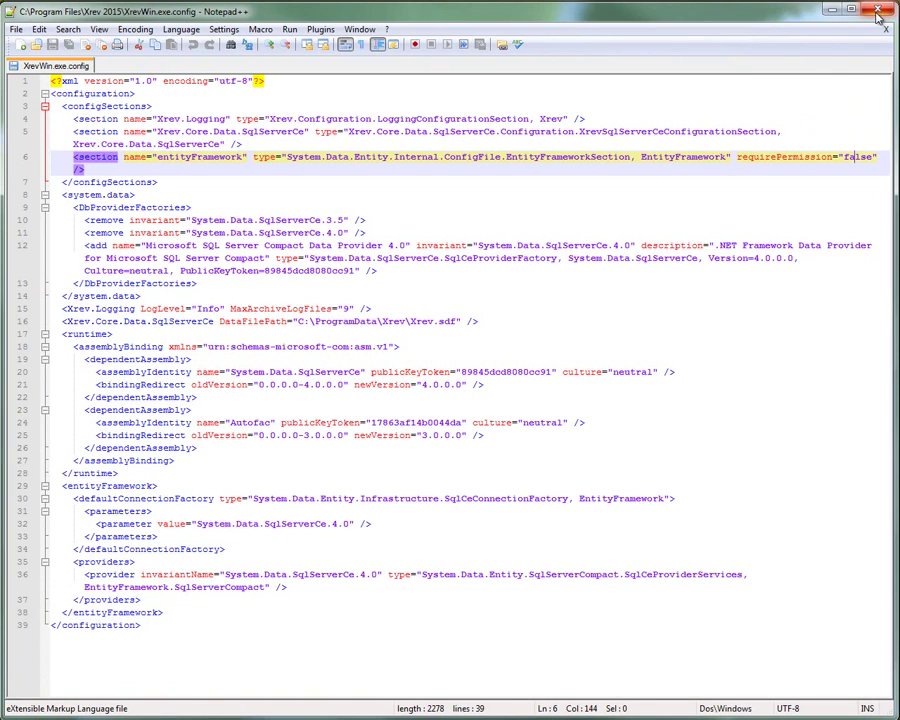
key("alt+Tab")
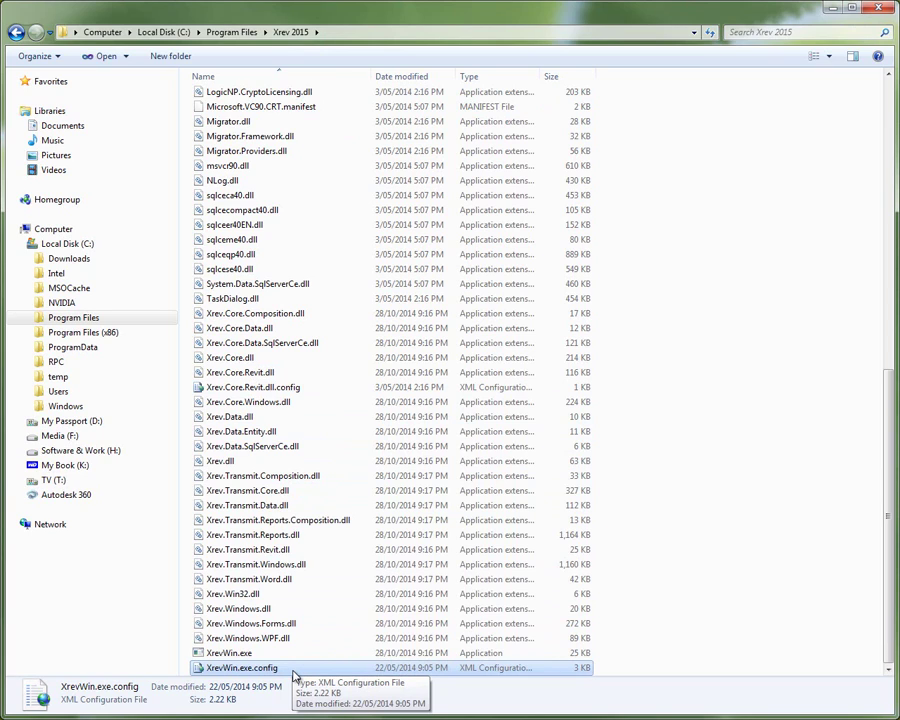
left_click(675, 559)
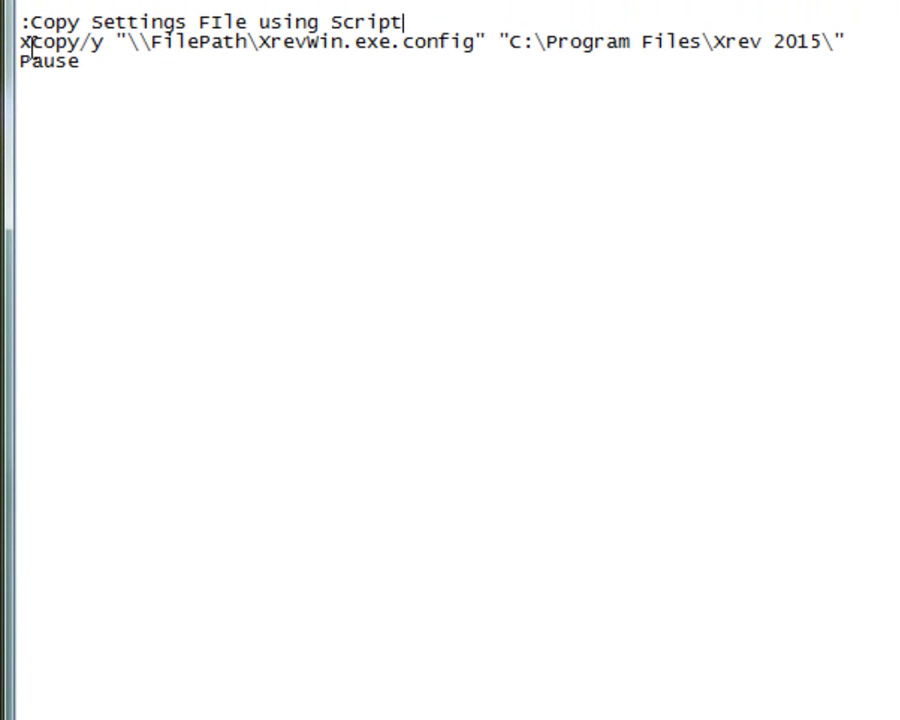
- Insert a space between xcopy and /y in the settings-file copy command of the deployment script
left_click_drag(20, 40, 87, 43)
left_click(100, 48)
left_click(234, 44)
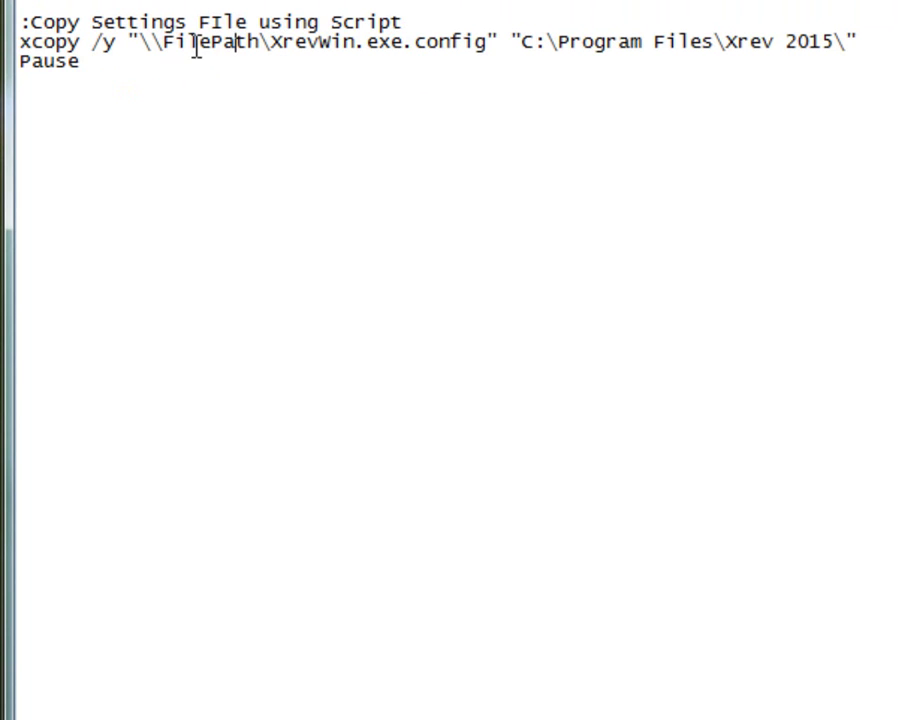
- Examine the source path and destination folder of the xcopy command and the Pause line below it
left_click_drag(141, 42, 491, 38)
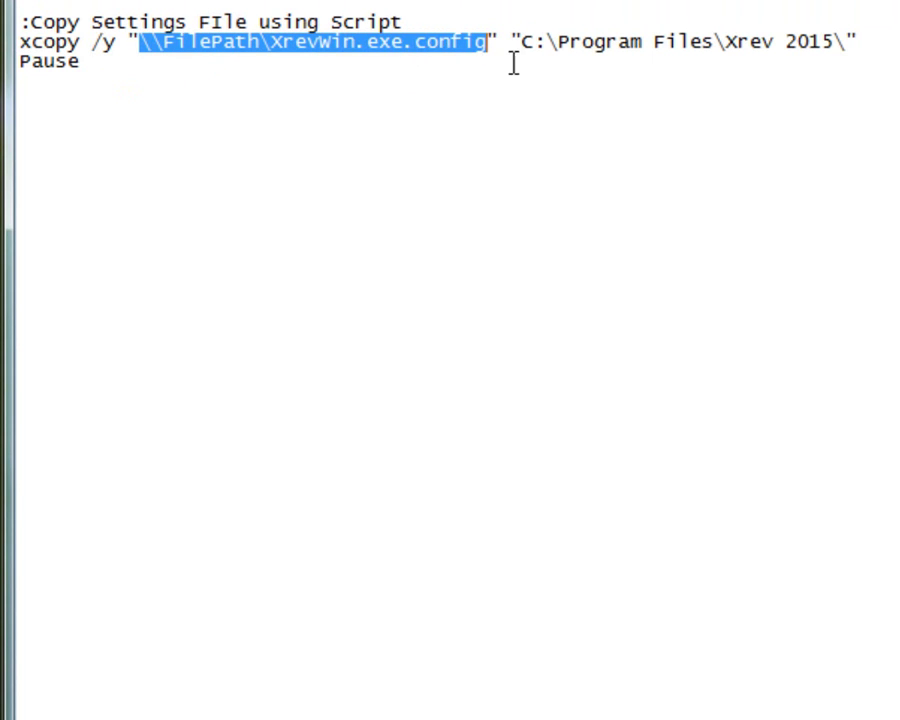
left_click(589, 41)
left_click_drag(524, 42, 846, 42)
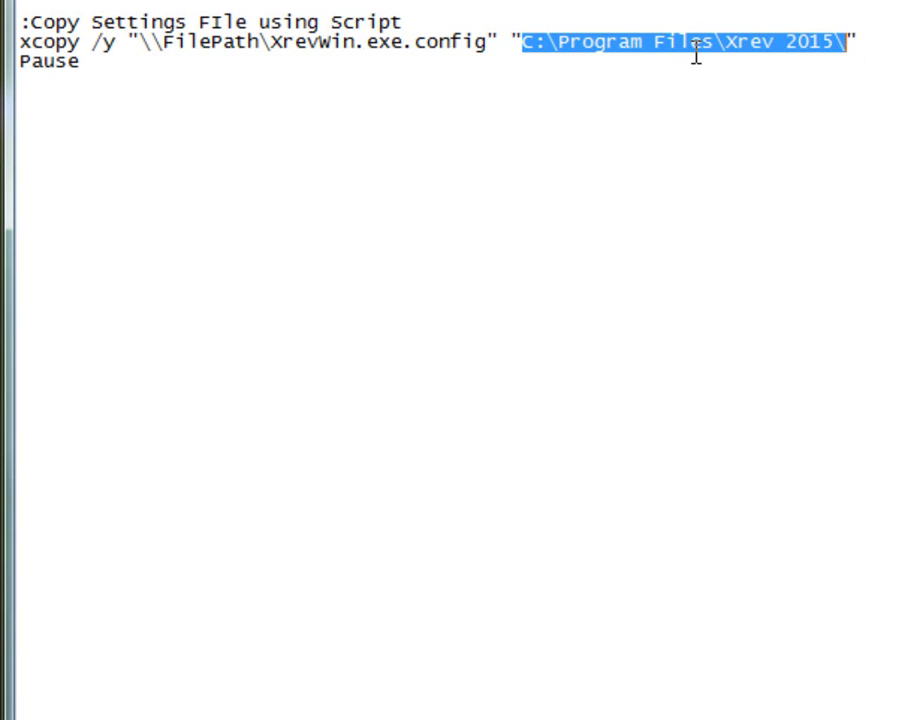
left_click(88, 62)
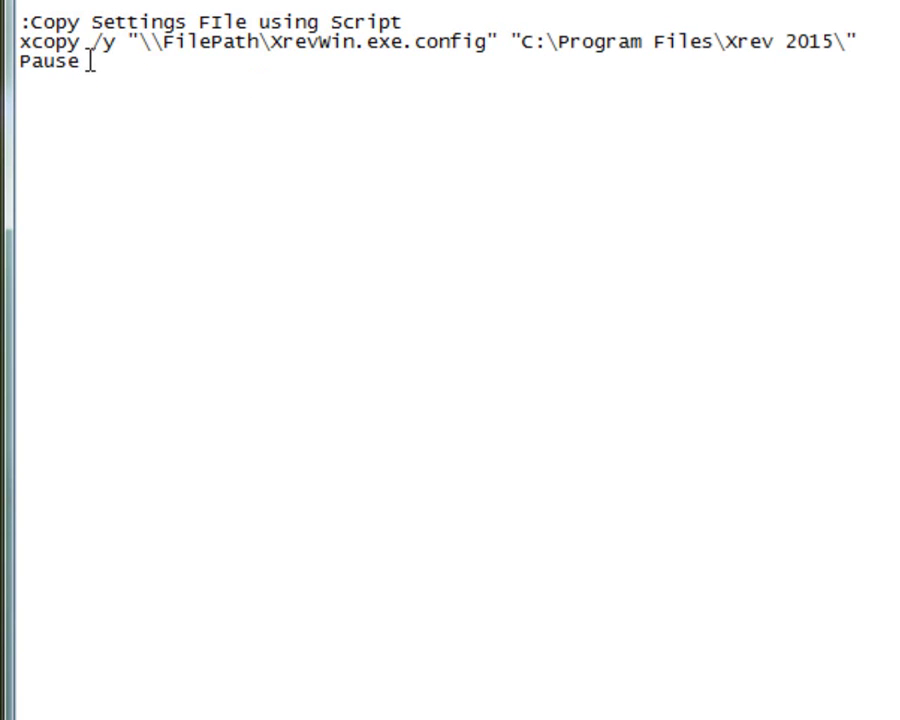
left_click_drag(92, 62, 20, 63)
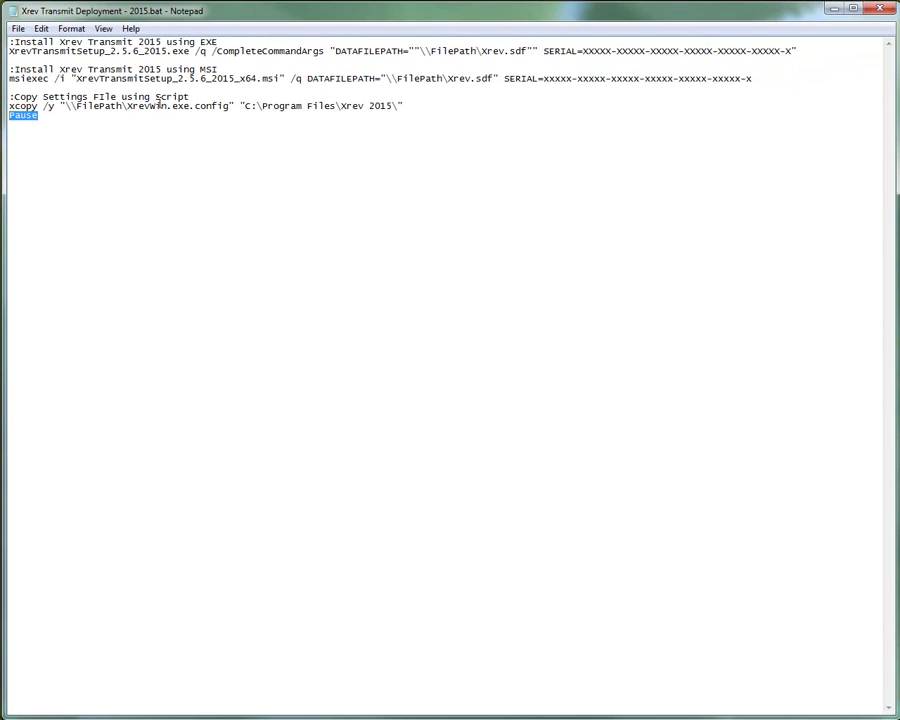
left_click(220, 120)
- Examine the DATAFILEPATH and SERIAL arguments in the EXE and MSI install commands, and the MSI command's /q switch
left_click_drag(527, 53, 416, 54)
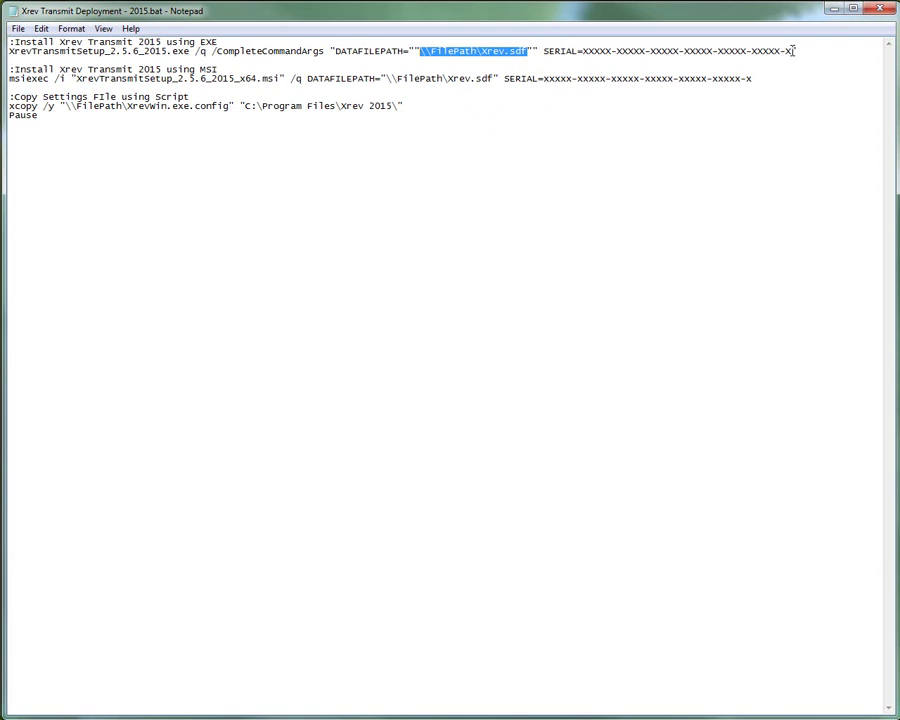
left_click_drag(793, 51, 543, 52)
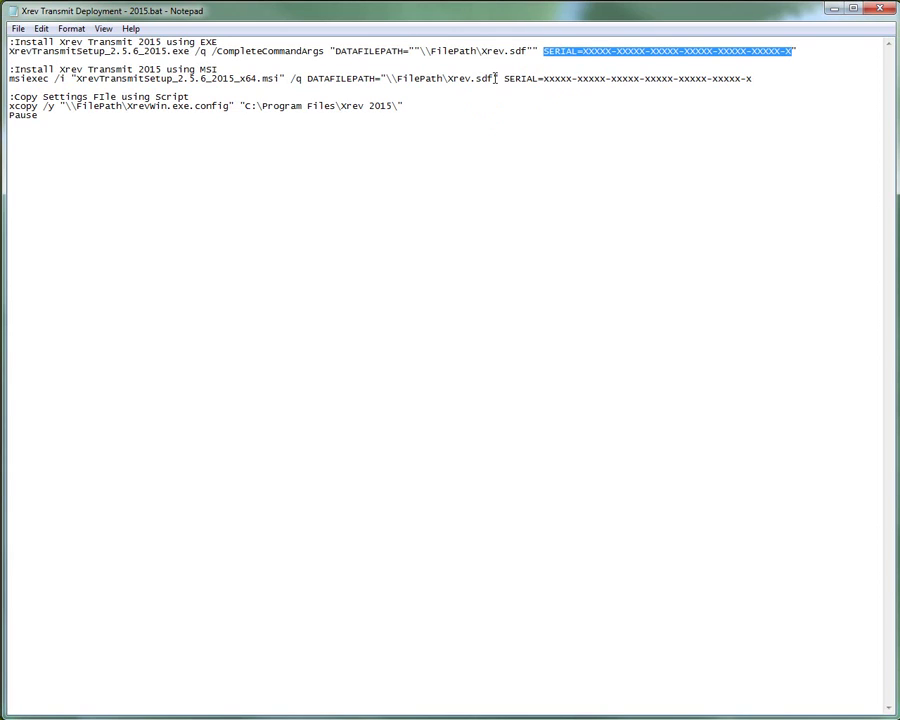
left_click_drag(494, 78, 386, 78)
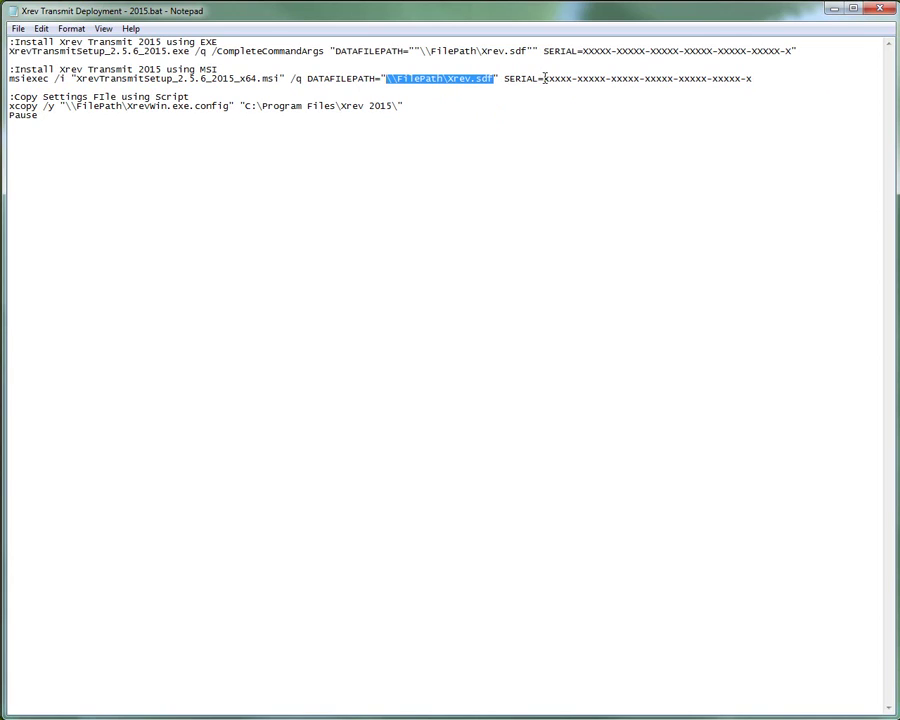
left_click_drag(544, 78, 750, 79)
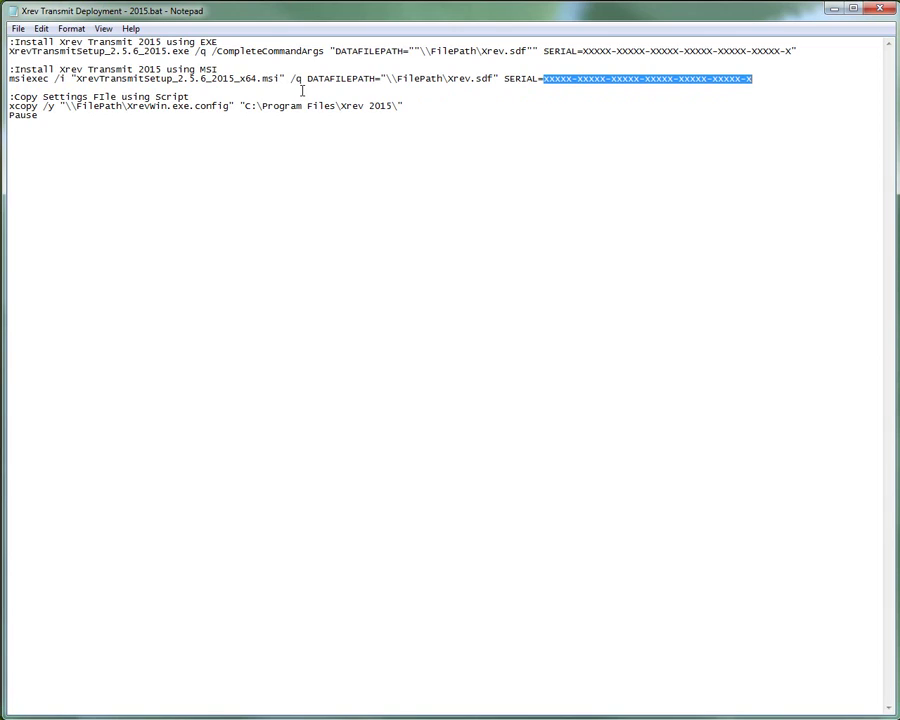
left_click(296, 78)
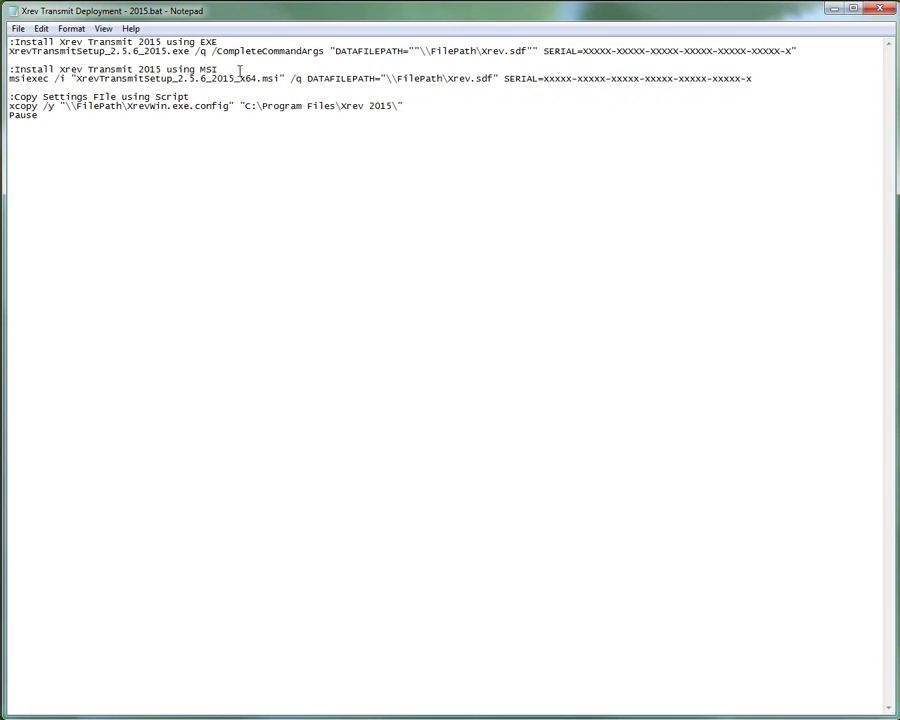
- Compare the installer file names used in the EXE and MSI install commands
left_click_drag(219, 42, 196, 42)
left_click(116, 50)
left_click_drag(9, 51, 230, 48)
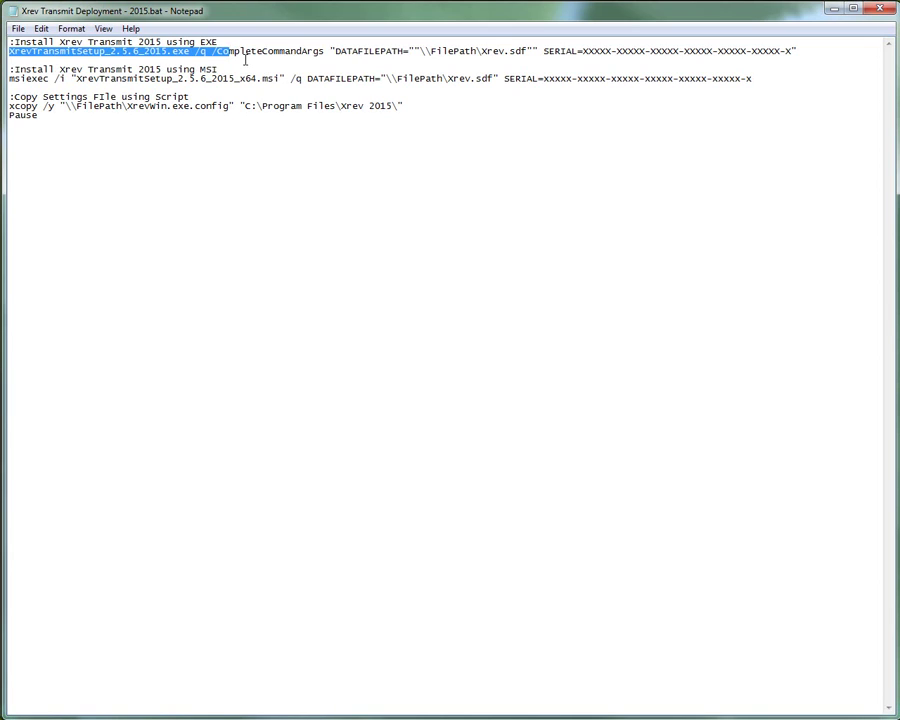
left_click(238, 69)
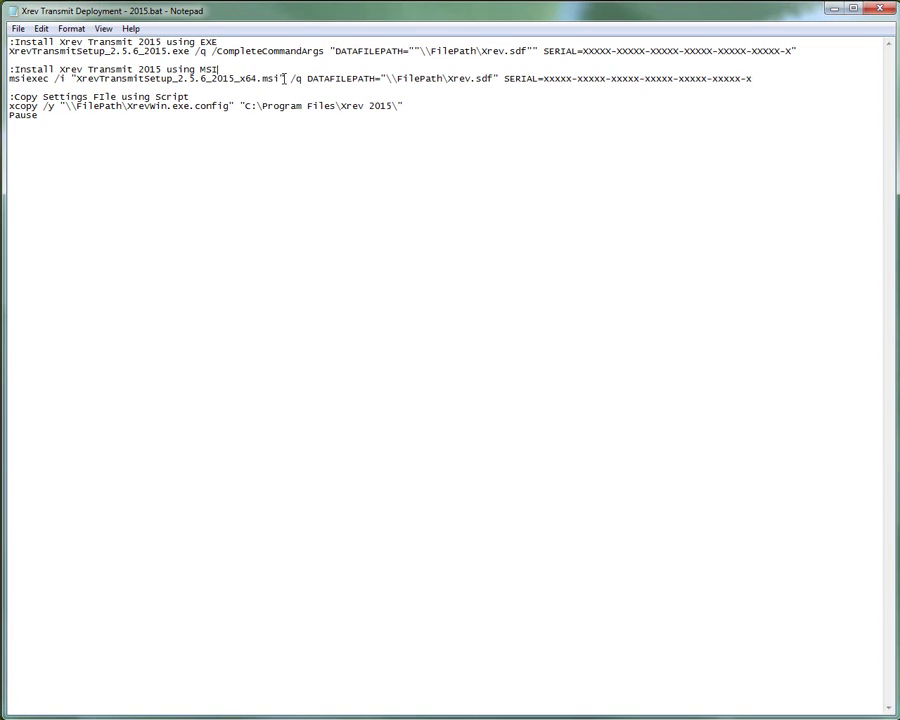
left_click_drag(281, 78, 77, 80)
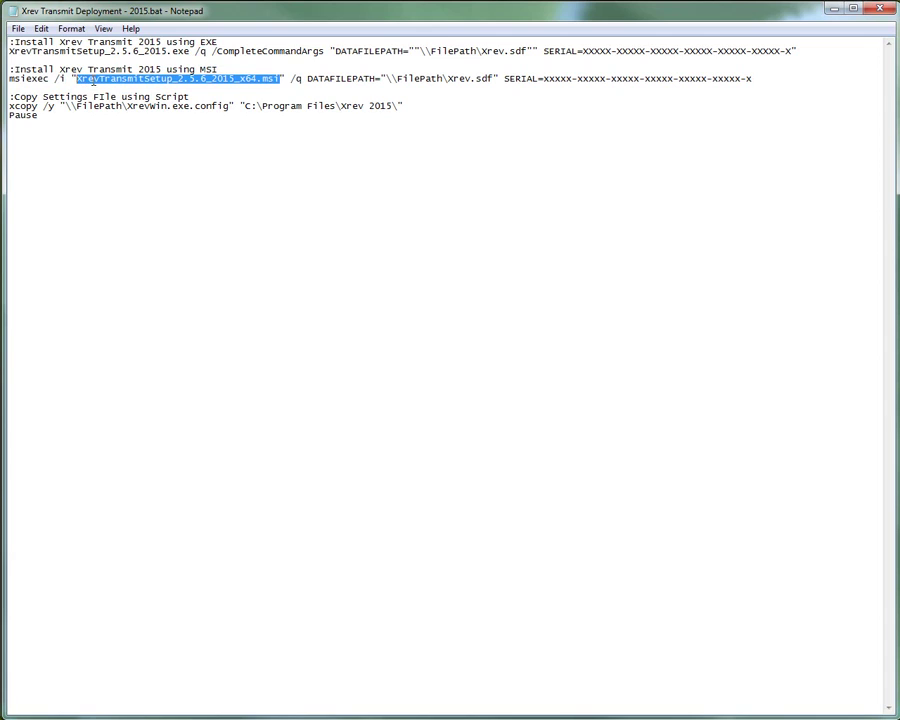
left_click(91, 78)
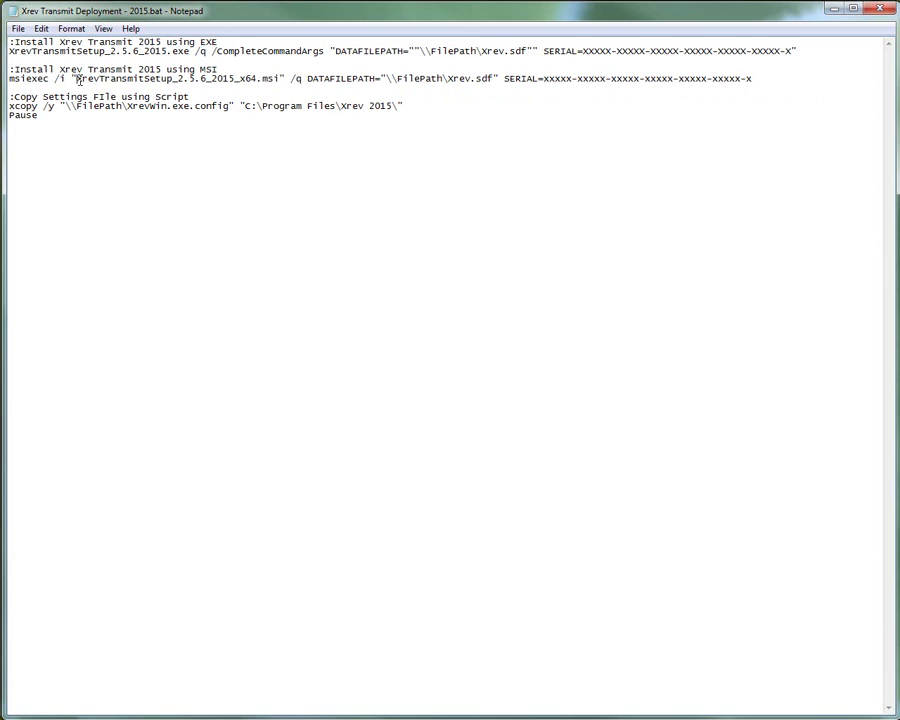
left_click_drag(280, 78, 77, 78)
left_click(185, 51)
left_click_drag(188, 51, 8, 51)
- Review the MSI install command from the installer name through to its SERIAL argument
left_click(172, 78)
left_click(284, 78)
left_click(652, 78)
left_click(753, 78)
double_click(752, 78)
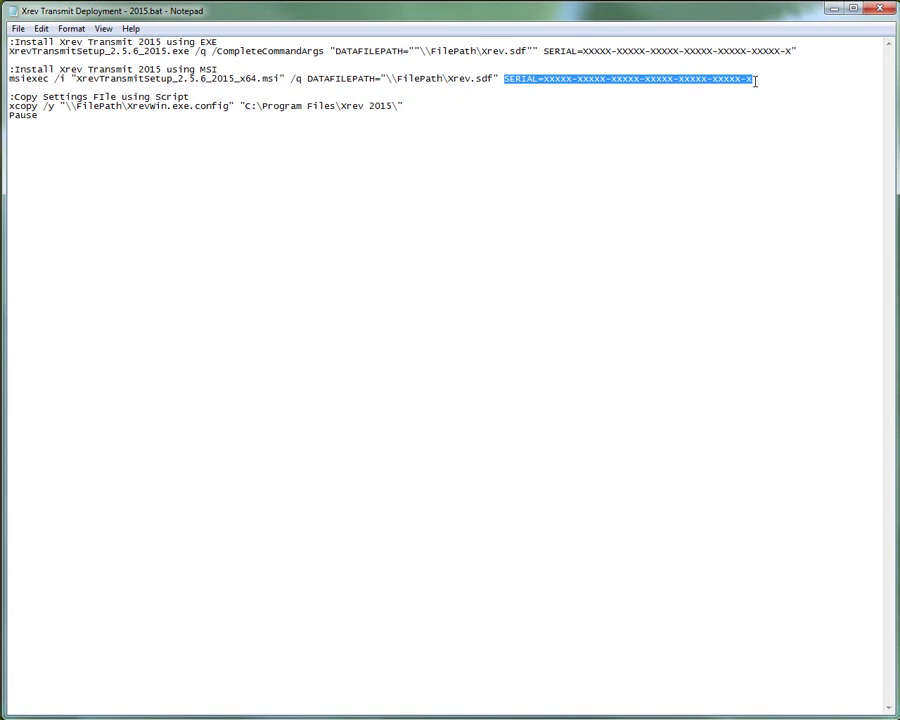
left_click(755, 77)
left_click_drag(755, 77, 506, 80)
left_click(522, 107)
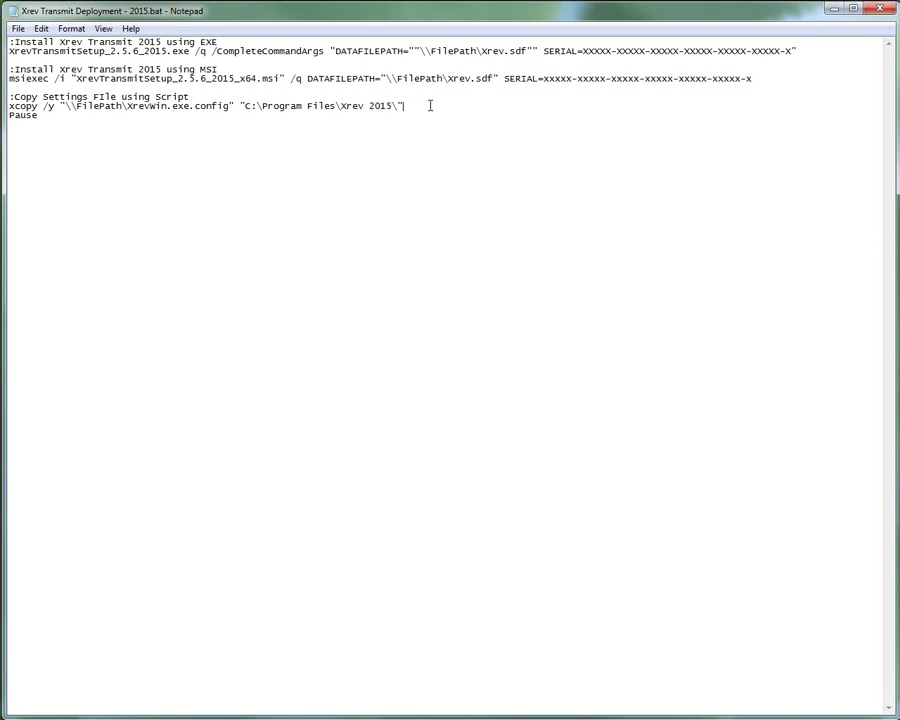